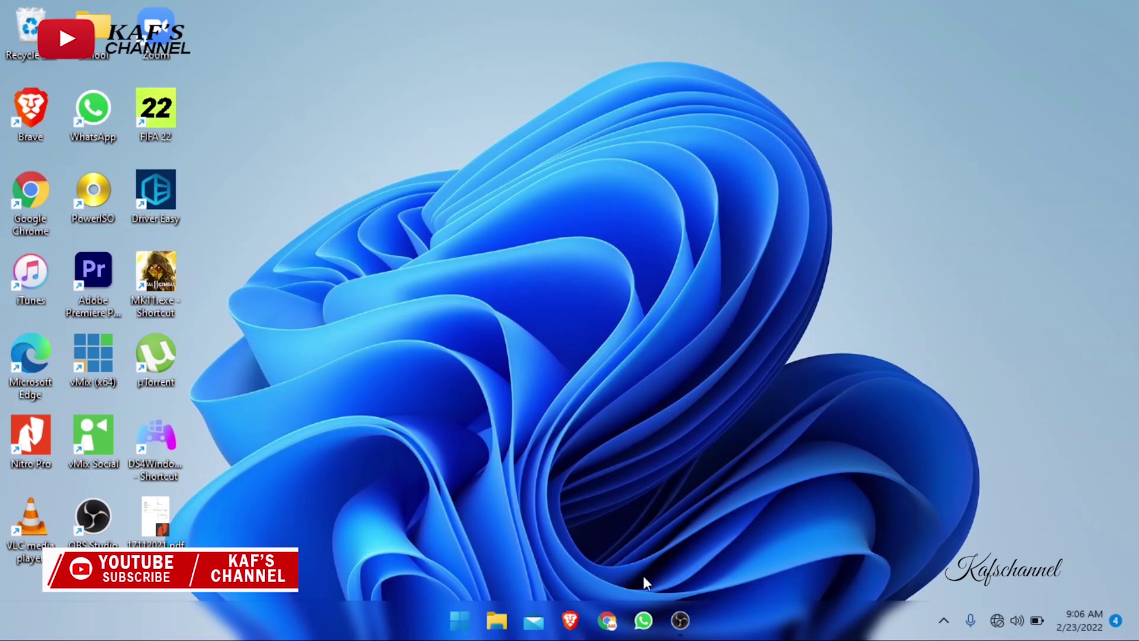
Step: Go to Settings > System > About to show this computer's device specifications
{"action": "left_click", "coordinate": [460, 621]}
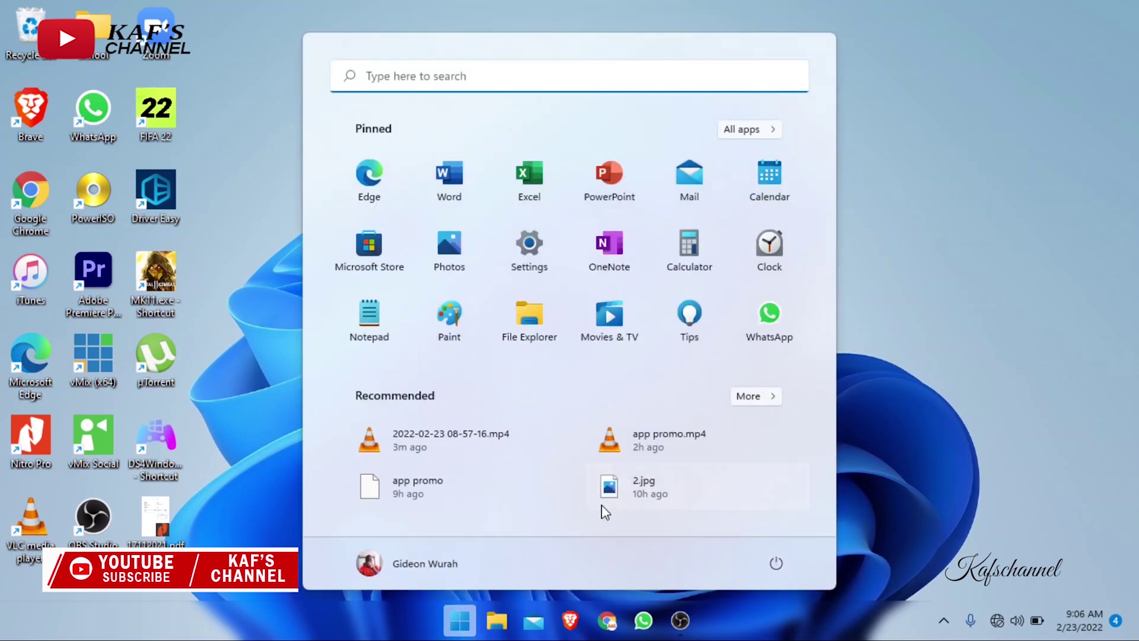
{"action": "left_click", "coordinate": [532, 258]}
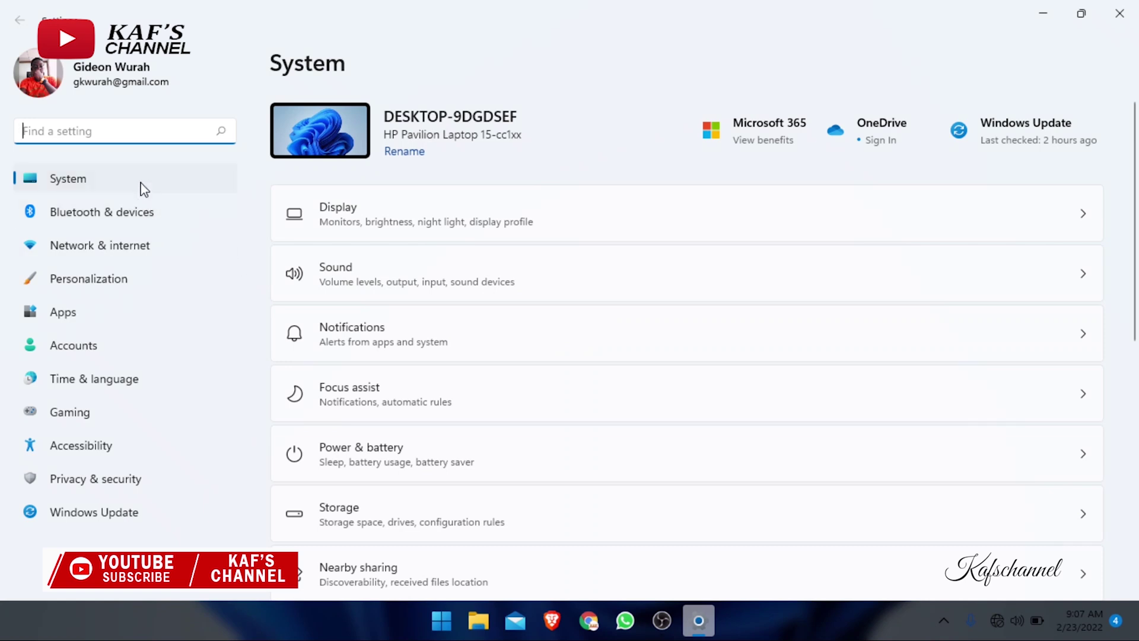
{"action": "left_click", "coordinate": [140, 186]}
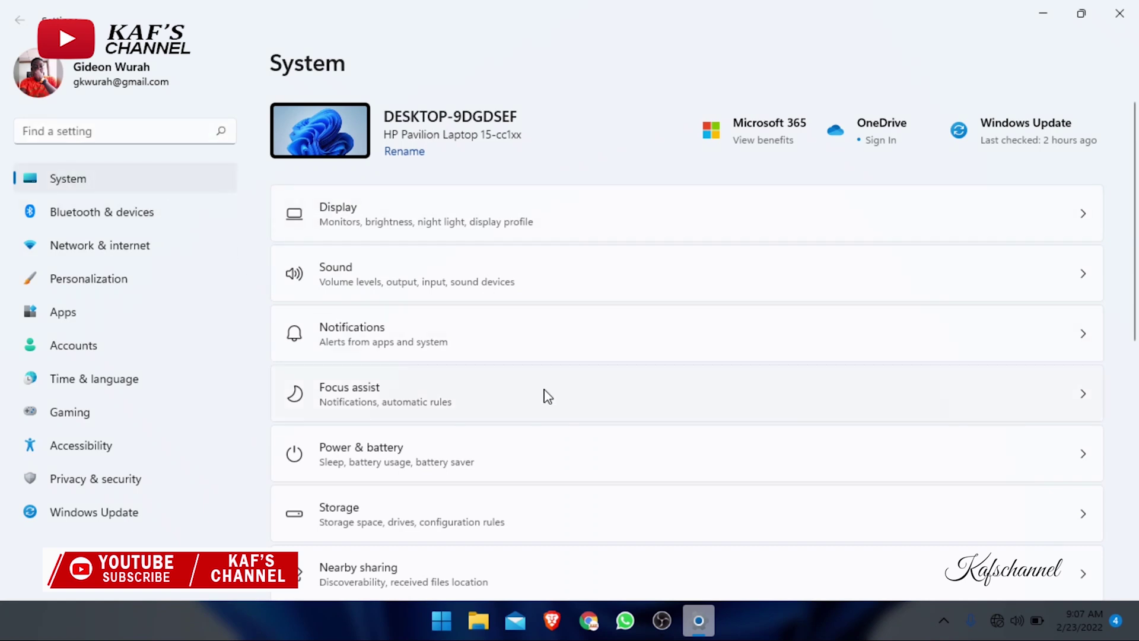
{"action": "scroll", "coordinate": [547, 396], "scroll_direction": "down", "scroll_amount": 6}
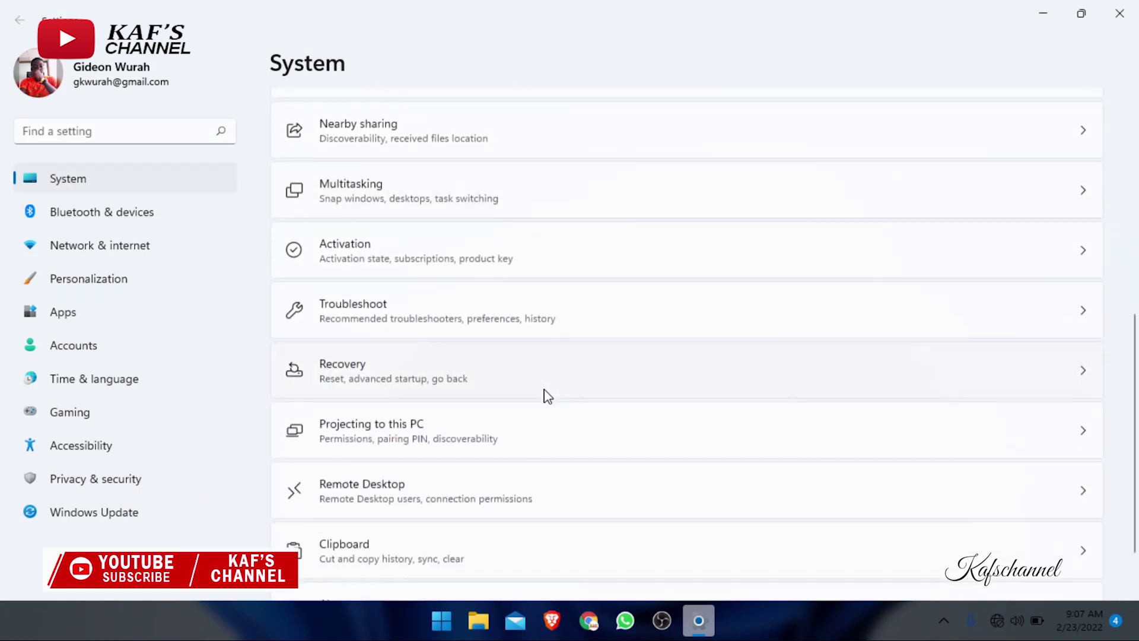
{"action": "scroll", "coordinate": [448, 448], "scroll_direction": "down", "scroll_amount": 2}
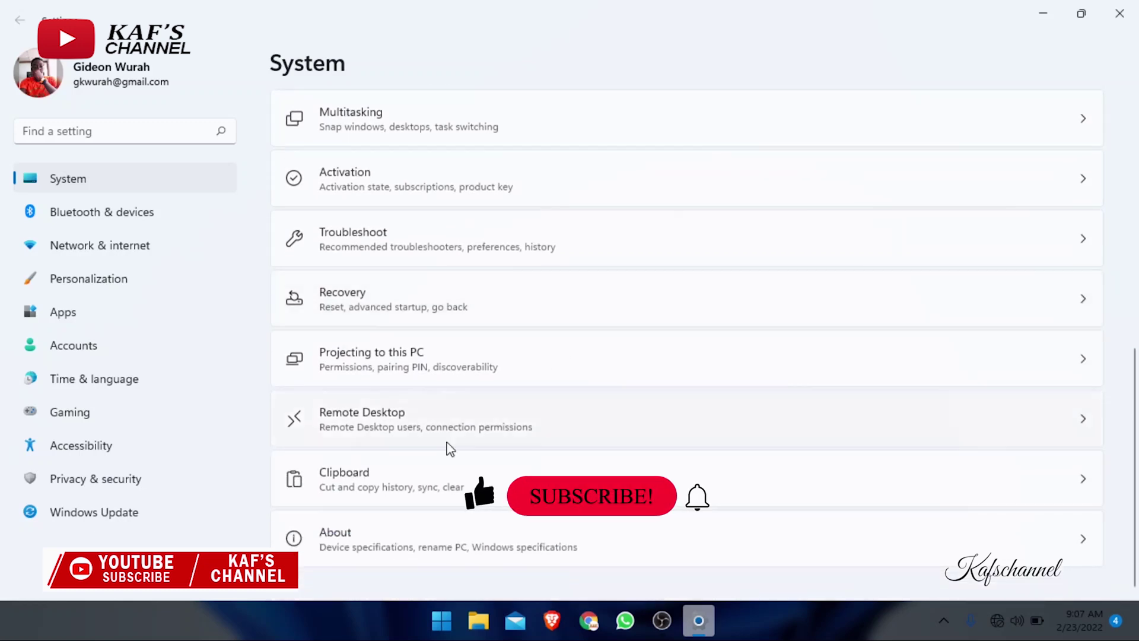
{"action": "left_click", "coordinate": [391, 547]}
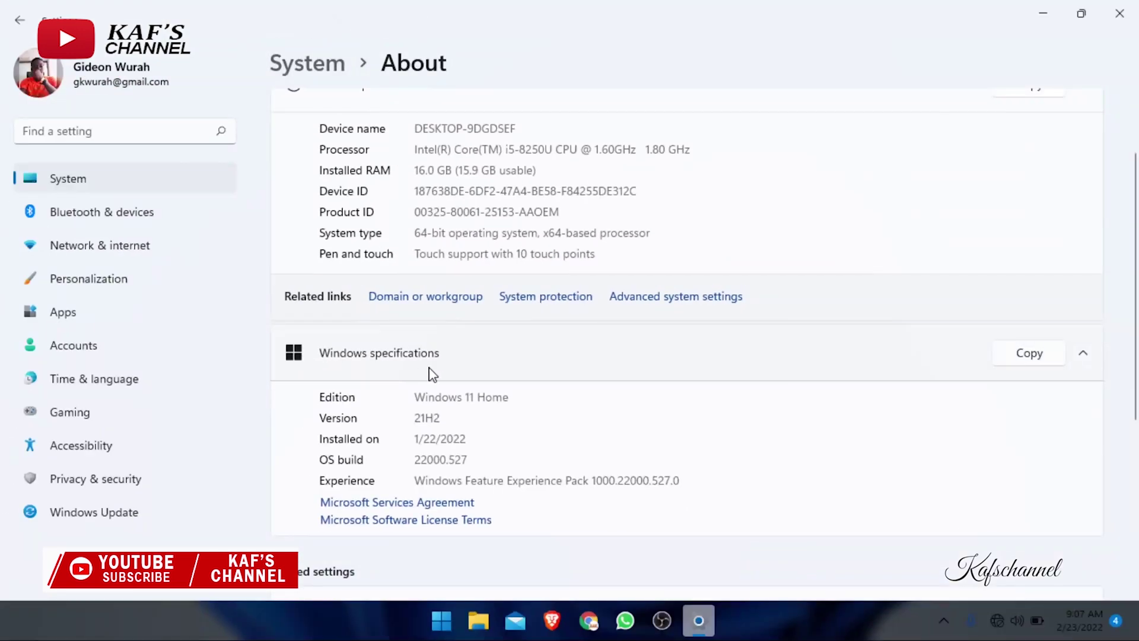
Step: Scroll through the Device and Windows specifications (Windows 11 Home 21H2), then close Settings
{"action": "scroll", "coordinate": [432, 373], "scroll_direction": "down", "scroll_amount": 1}
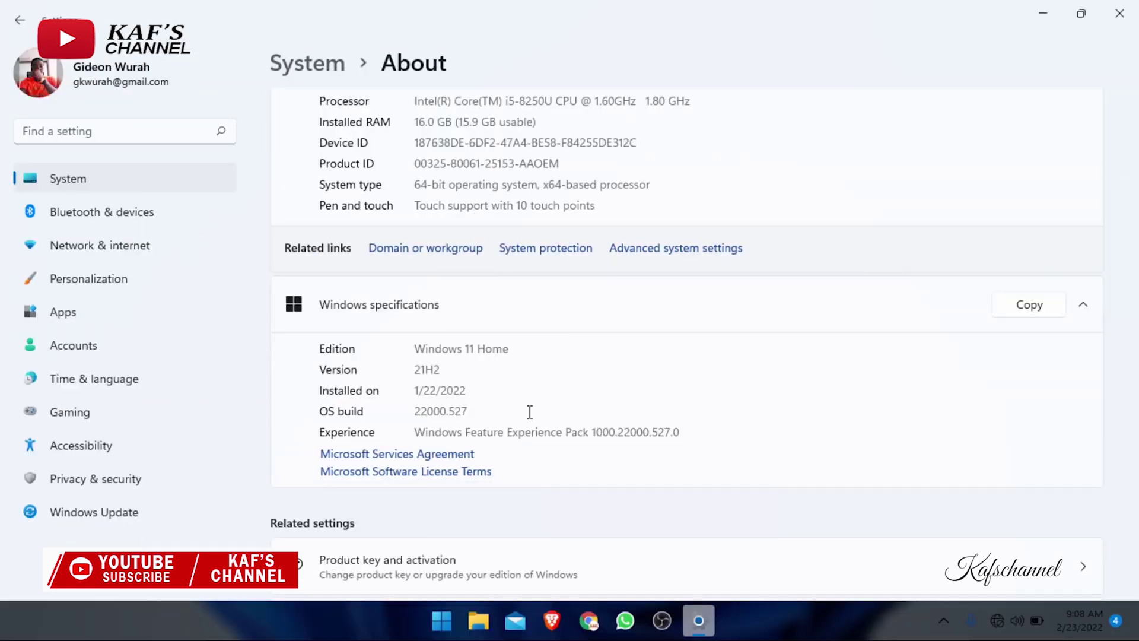
{"action": "scroll", "coordinate": [530, 412], "scroll_direction": "up", "scroll_amount": 2}
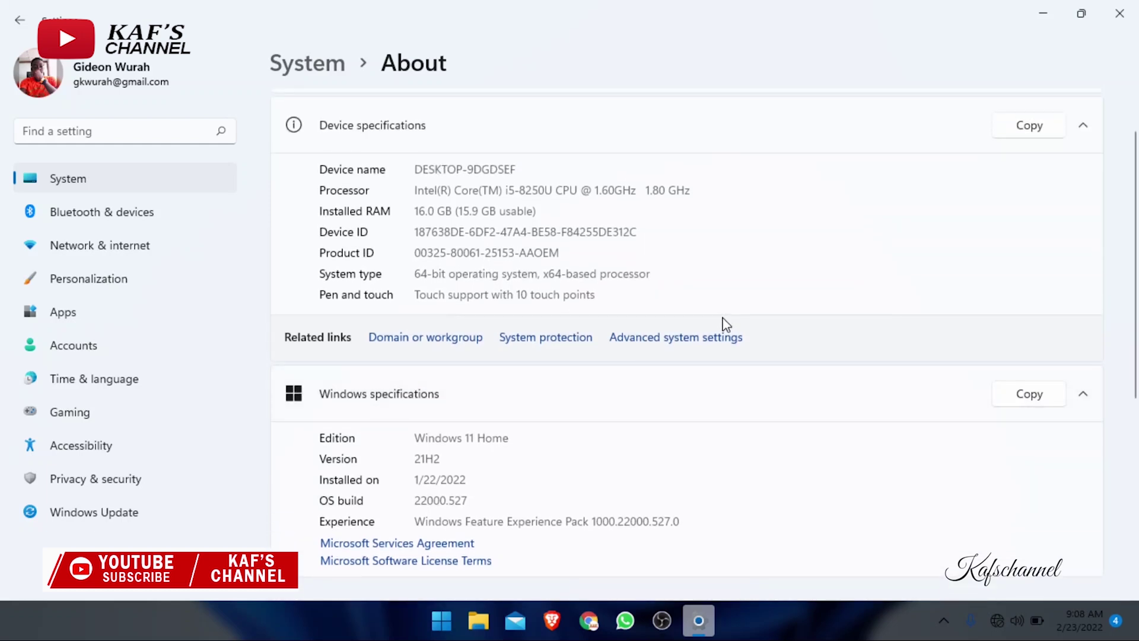
{"action": "scroll", "coordinate": [727, 325], "scroll_direction": "up", "scroll_amount": 1}
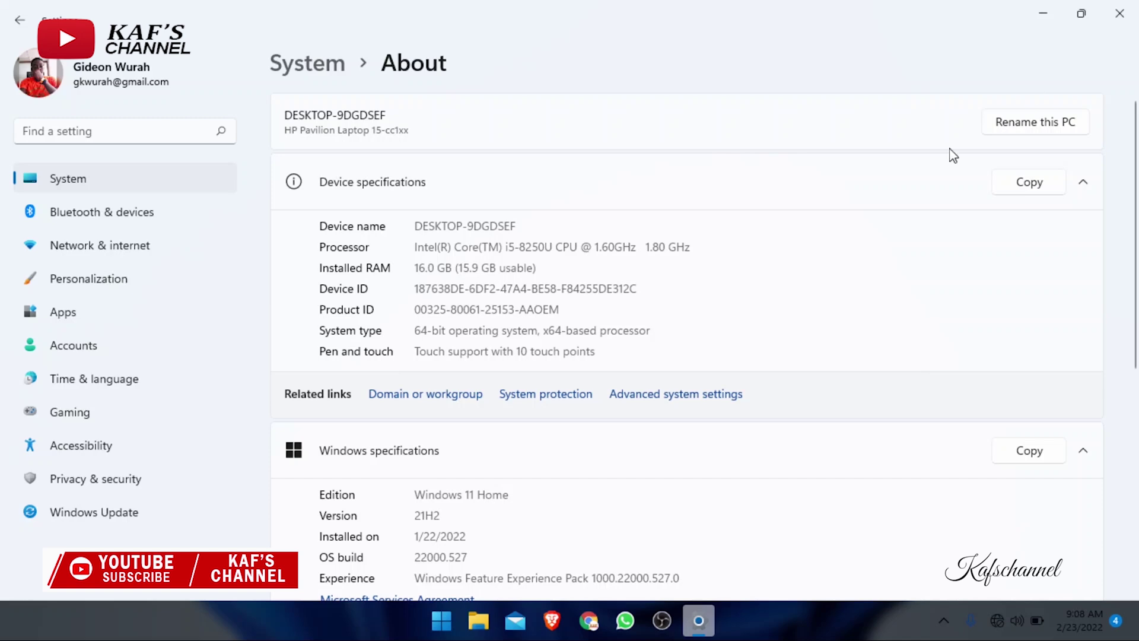
{"action": "left_click", "coordinate": [1120, 16]}
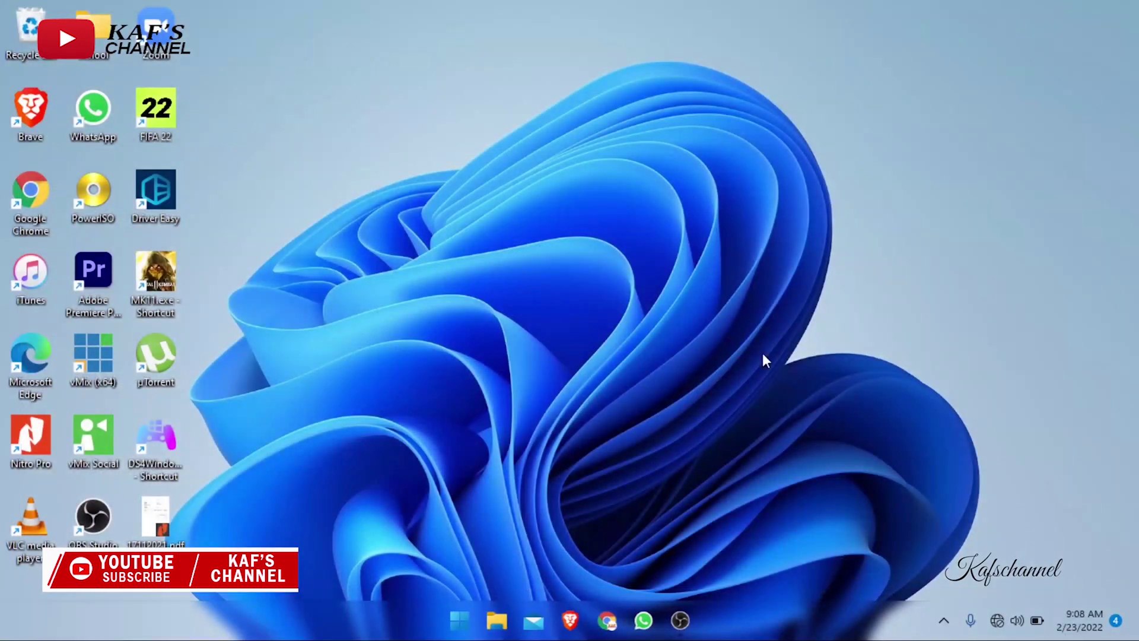
Step: Launch Task Manager from the Start button's quick menu and move its window up and right
{"action": "right_click", "coordinate": [461, 614]}
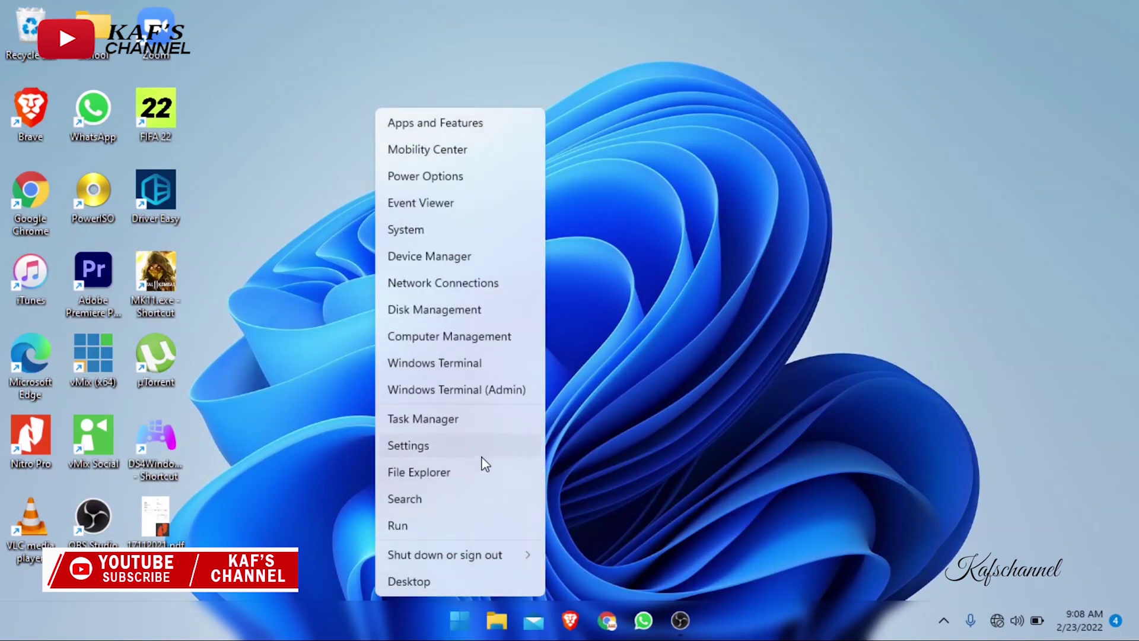
{"action": "left_click", "coordinate": [496, 429]}
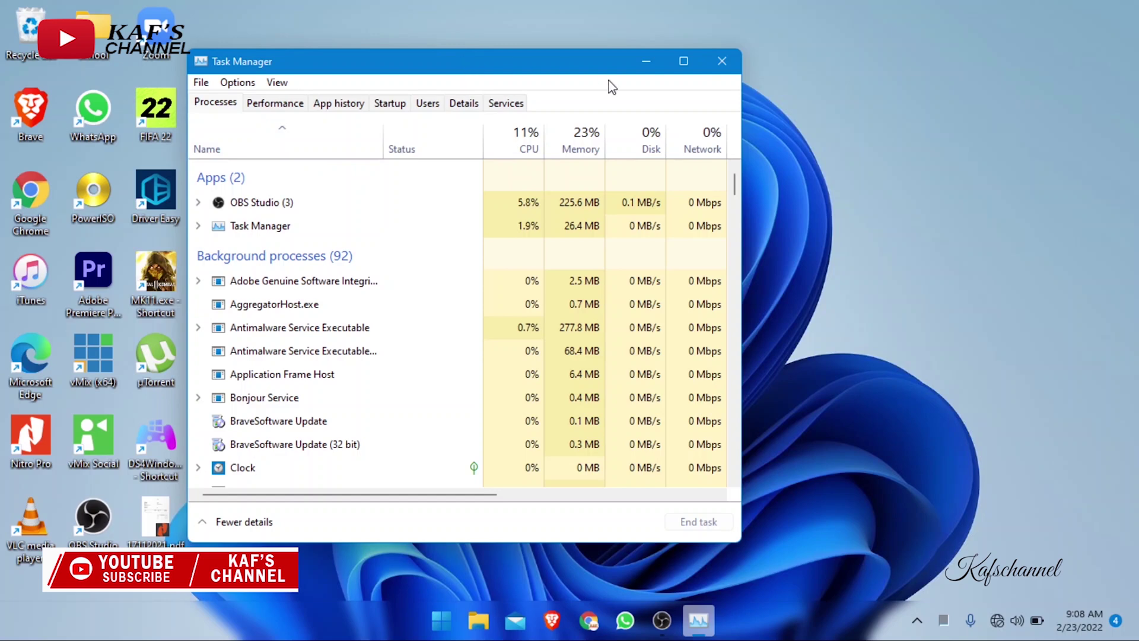
{"action": "left_click_drag", "start_coordinate": [479, 59], "coordinate": [564, 37]}
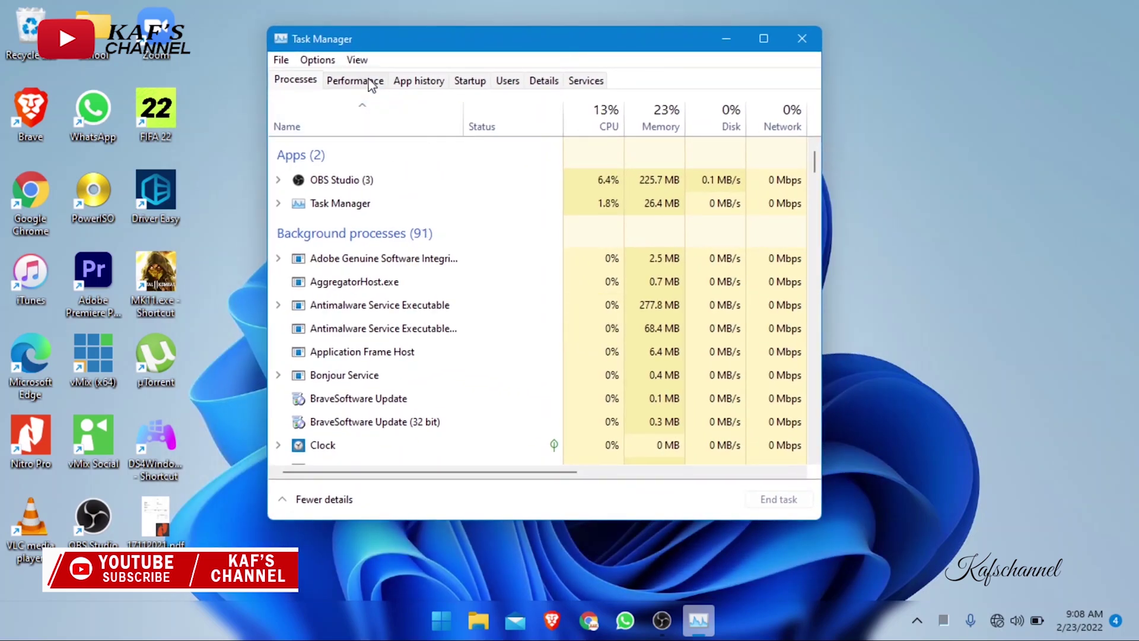
Step: Show the CPU page on the Performance tab, listing the Intel Core i5-8250U with 4 cores
{"action": "left_click", "coordinate": [369, 82]}
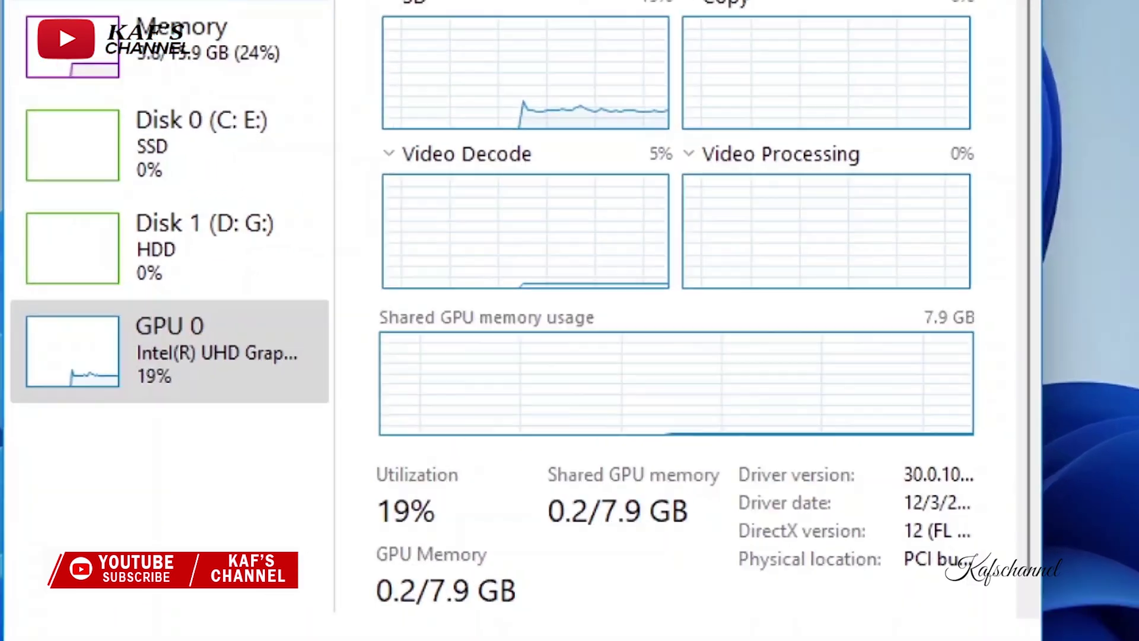
{"action": "left_click", "coordinate": [385, 124]}
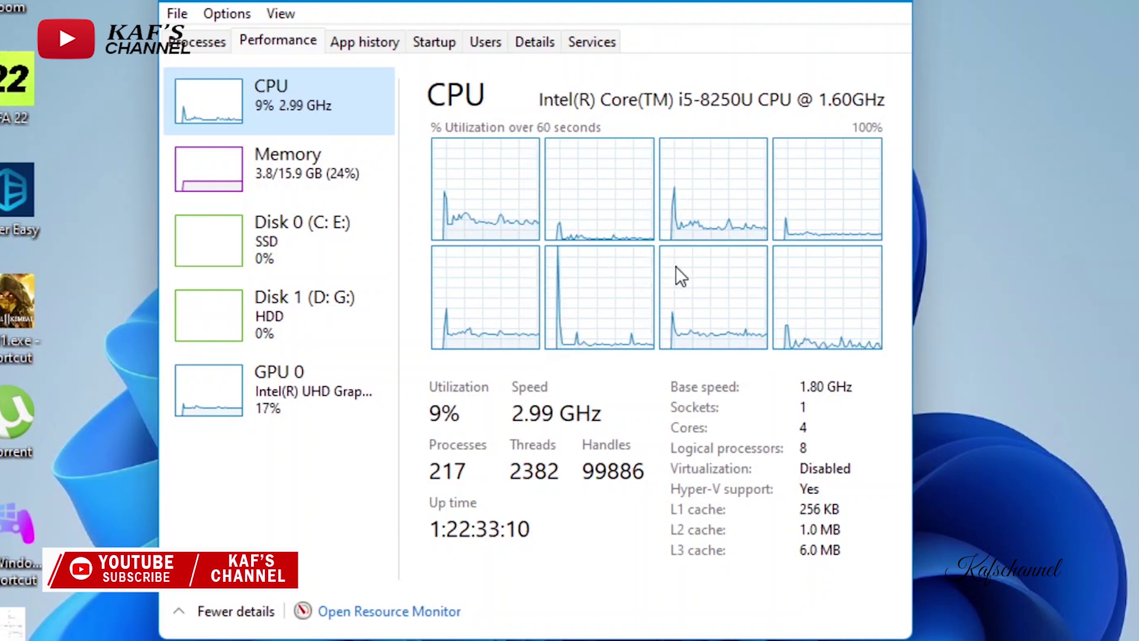
Step: Switch the CPU graph to overall utilization, then to eight per-logical-processor graphs
{"action": "right_click", "coordinate": [677, 268]}
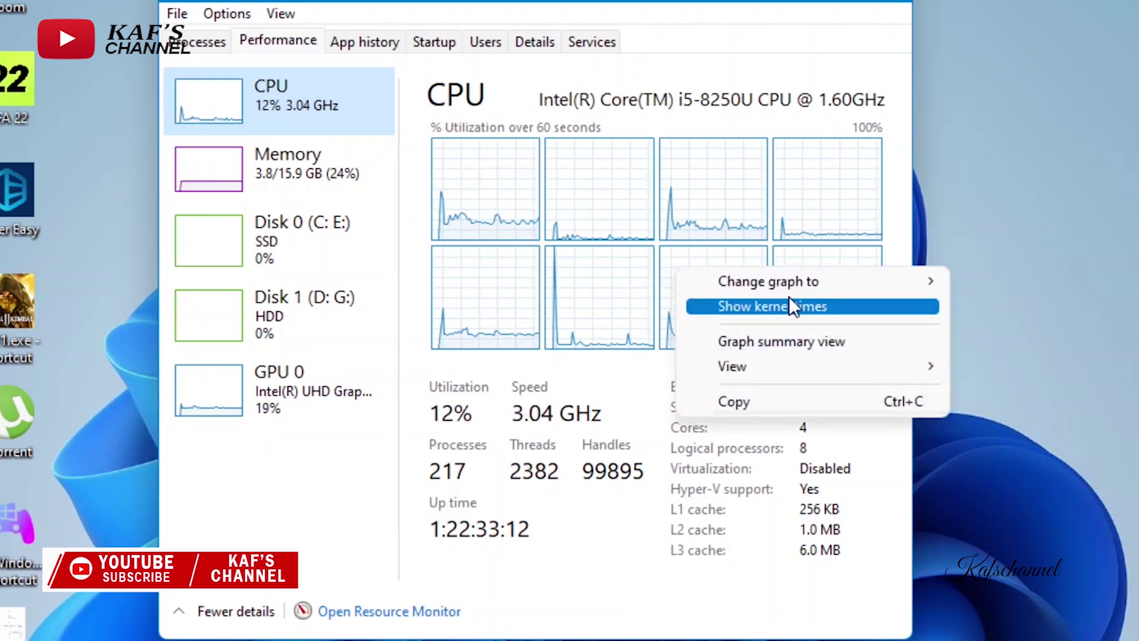
{"action": "mouse_move", "coordinate": [828, 286]}
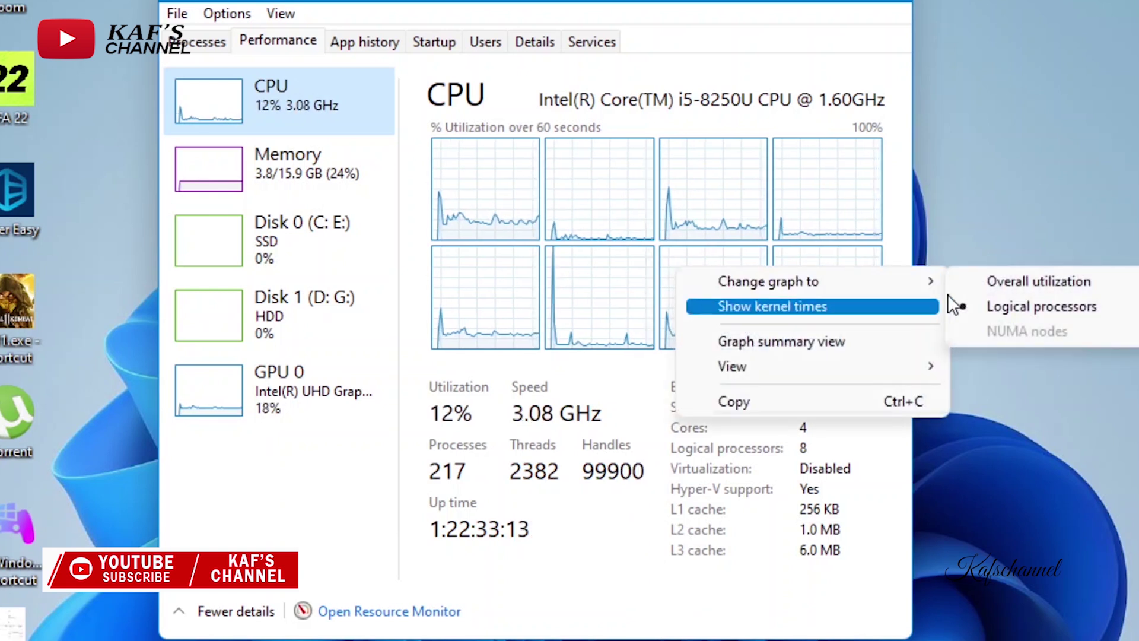
{"action": "left_click", "coordinate": [1002, 283]}
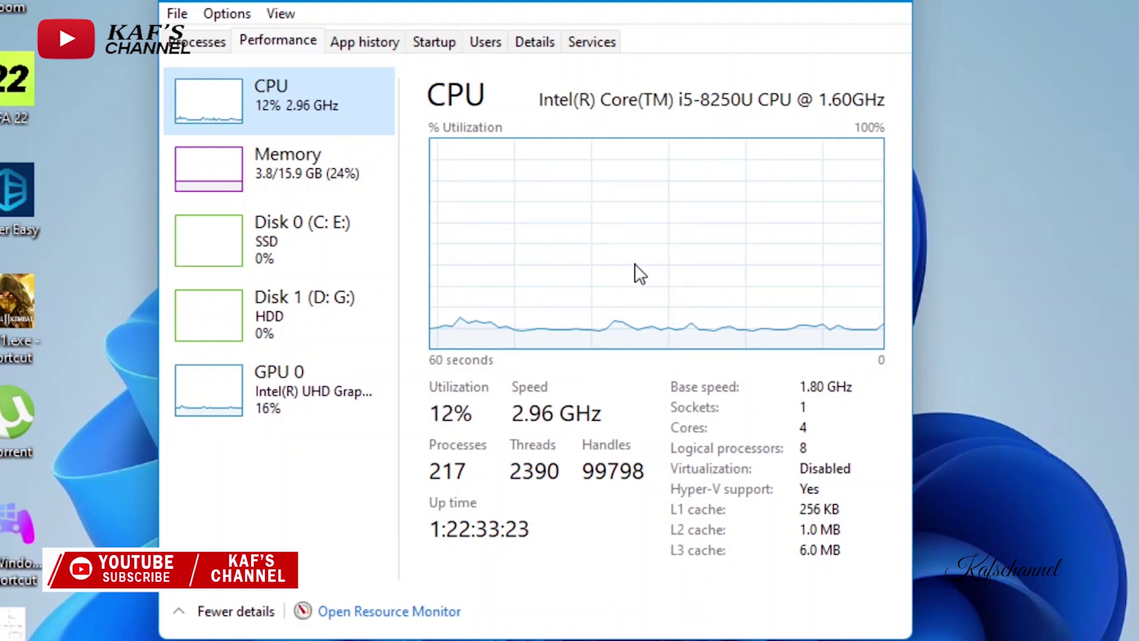
{"action": "right_click", "coordinate": [635, 263]}
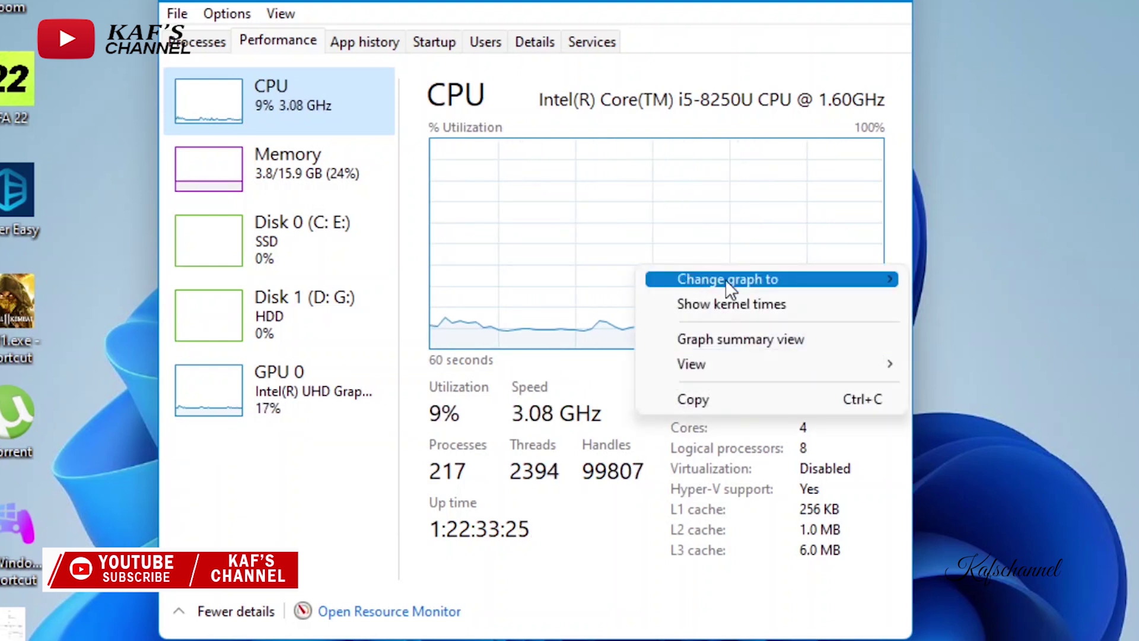
{"action": "mouse_move", "coordinate": [734, 283]}
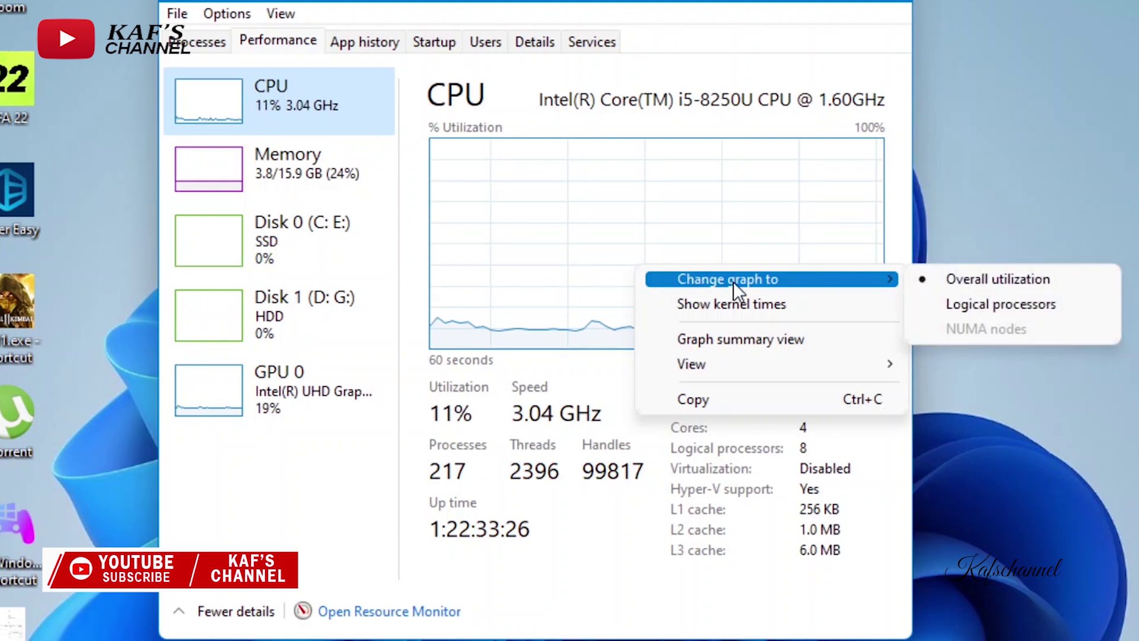
{"action": "left_click", "coordinate": [1019, 297]}
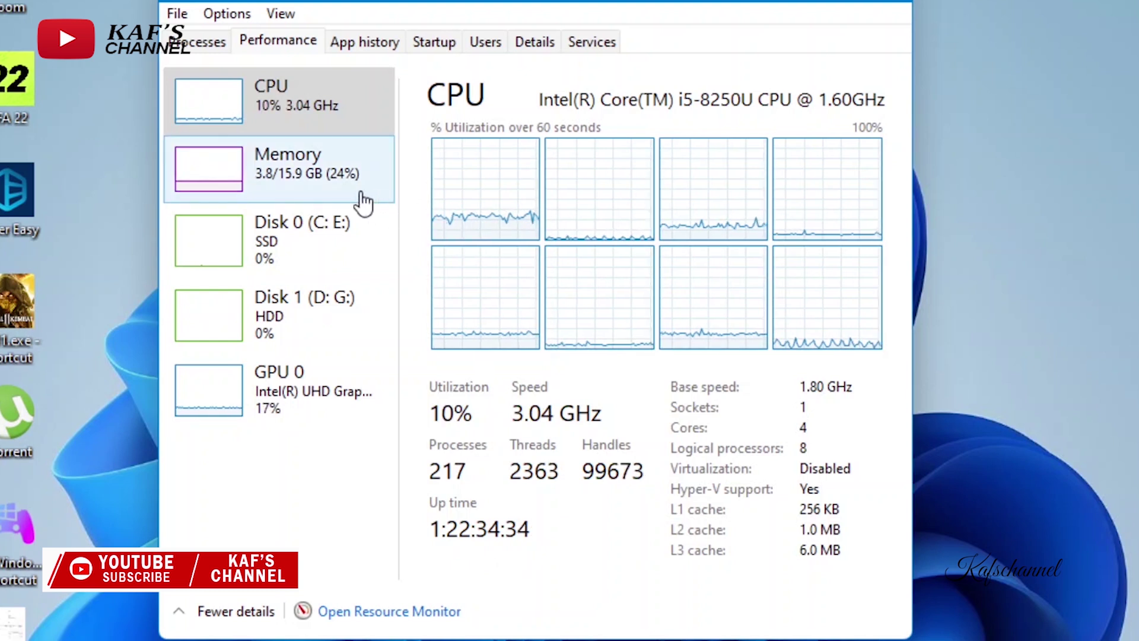
Step: Review the Memory, Disk 0 (C: E:) SSD and Disk 1 (D: G:) 932 GB HDD performance pages
{"action": "left_click", "coordinate": [309, 186]}
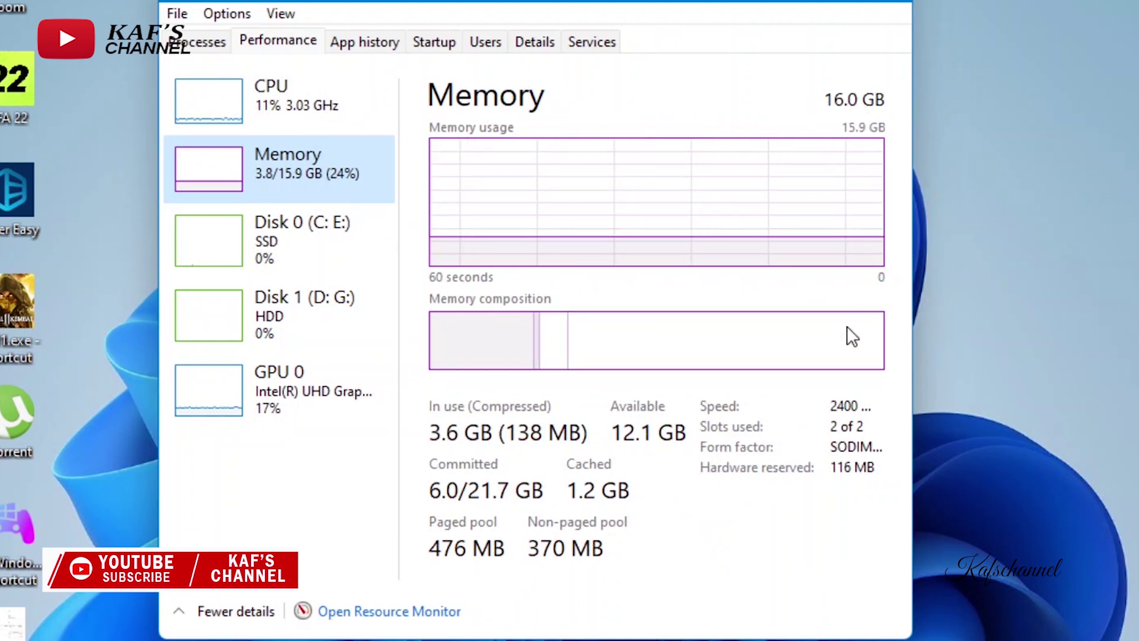
{"action": "mouse_move", "coordinate": [852, 424]}
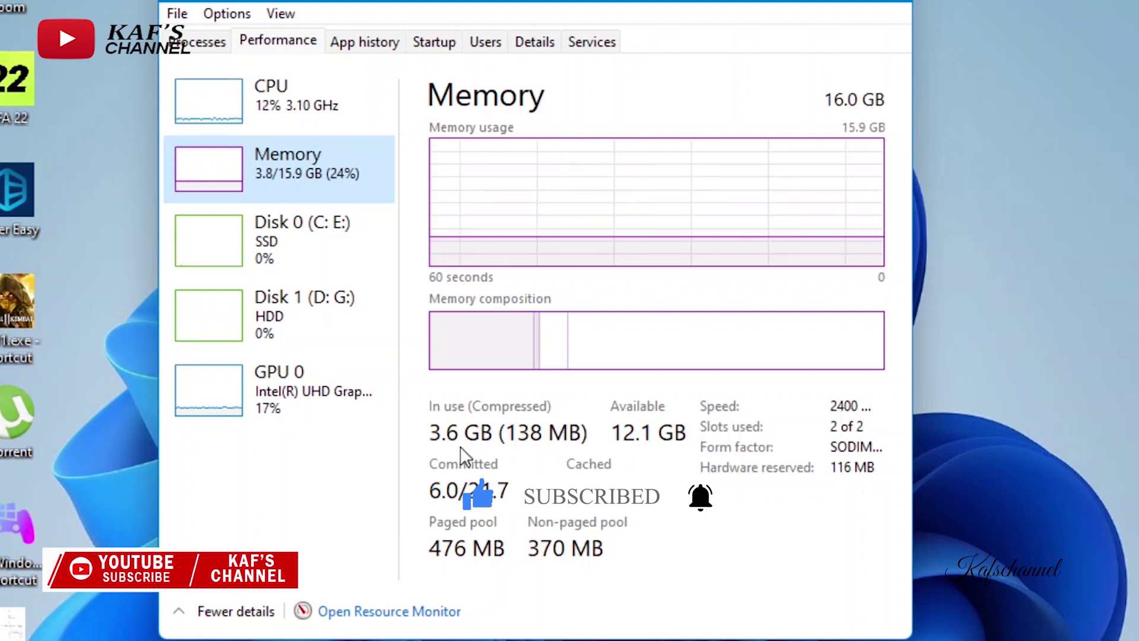
{"action": "left_click", "coordinate": [328, 243]}
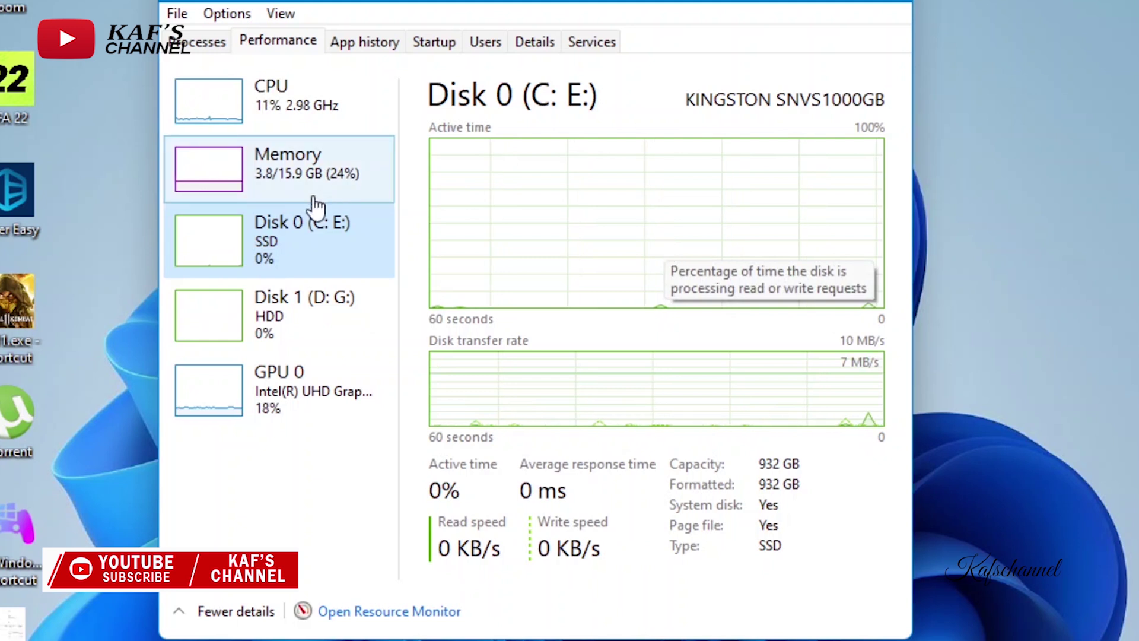
{"action": "left_click", "coordinate": [318, 305]}
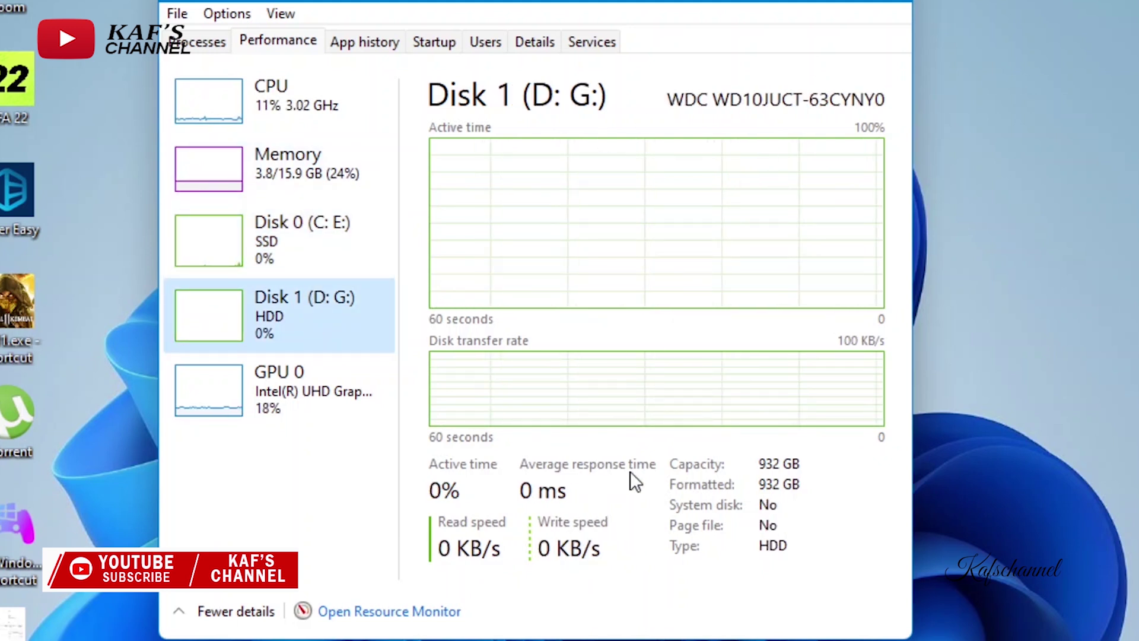
Step: Check the GPU 0 Intel UHD Graphics 620 details, then minimize Task Manager
{"action": "left_click", "coordinate": [339, 413]}
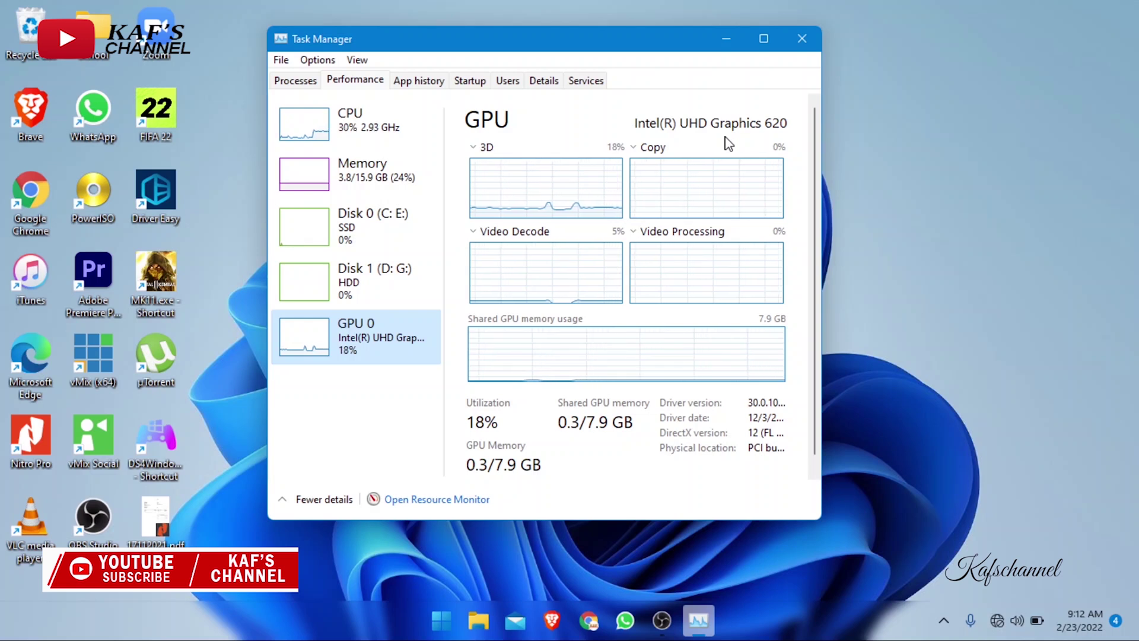
{"action": "mouse_move", "coordinate": [763, 38]}
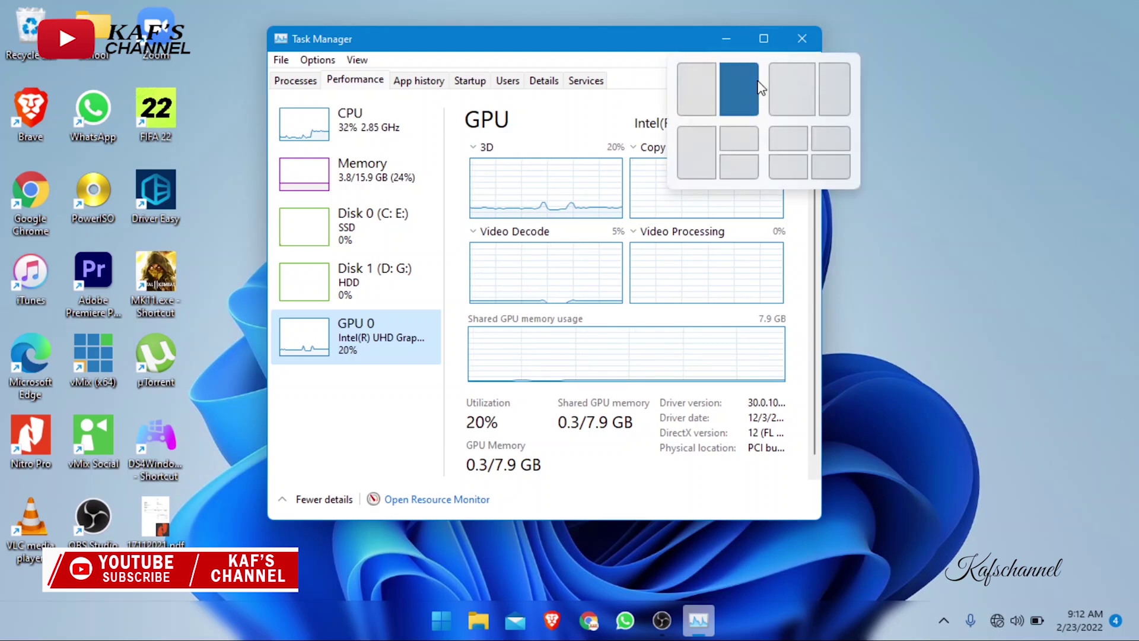
{"action": "left_click", "coordinate": [722, 38]}
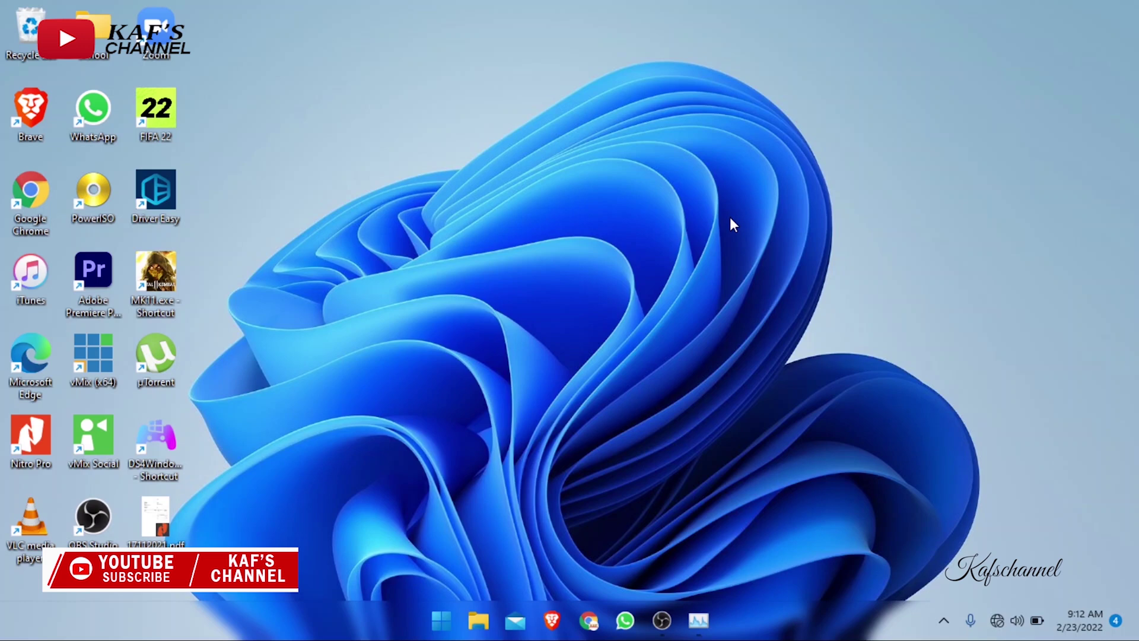
Step: Open This PC's Properties from File Explorer to view the About specs, then minimize both windows
{"action": "key", "text": "super"}
{"action": "key", "text": "super"}
{"action": "key", "text": "super+e"}
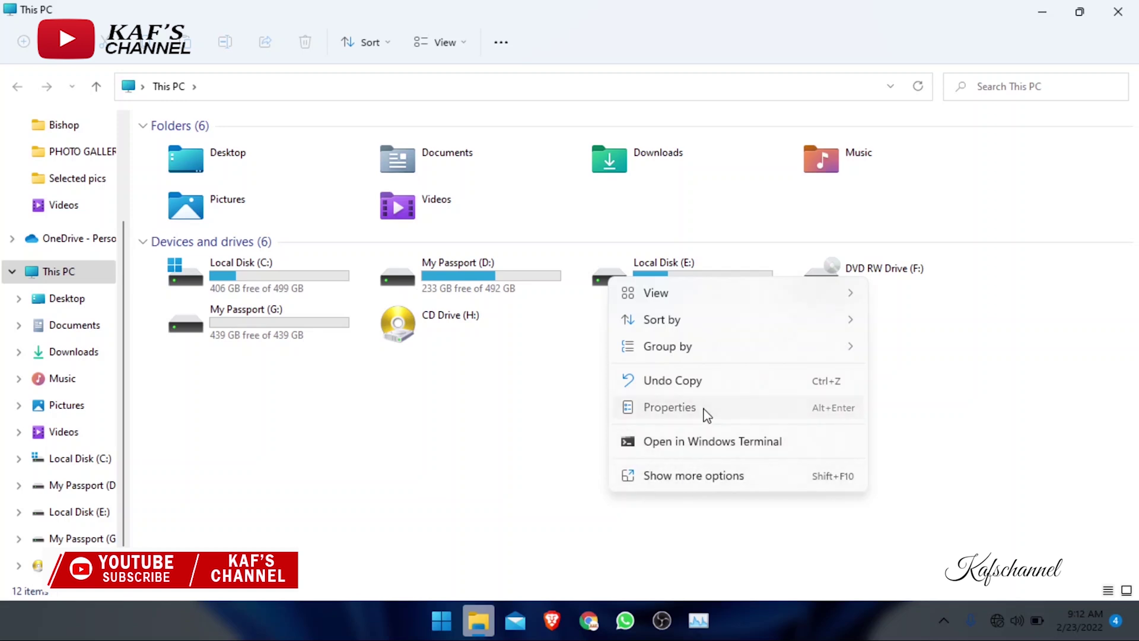
{"action": "left_click", "coordinate": [669, 407]}
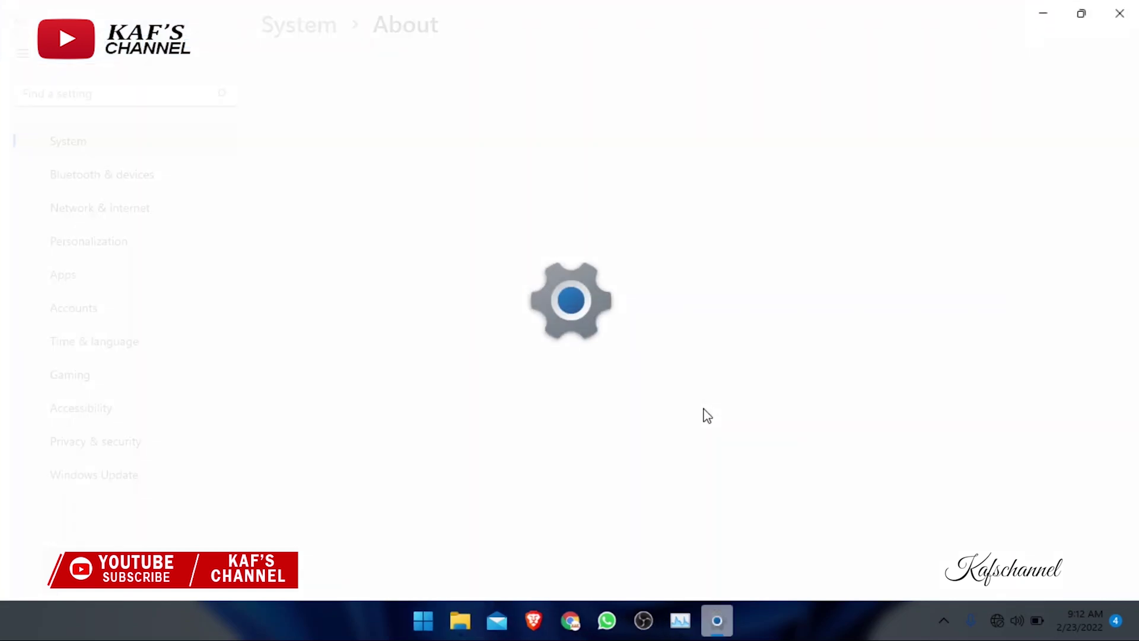
{"action": "scroll", "coordinate": [707, 416], "scroll_direction": "down", "scroll_amount": 1}
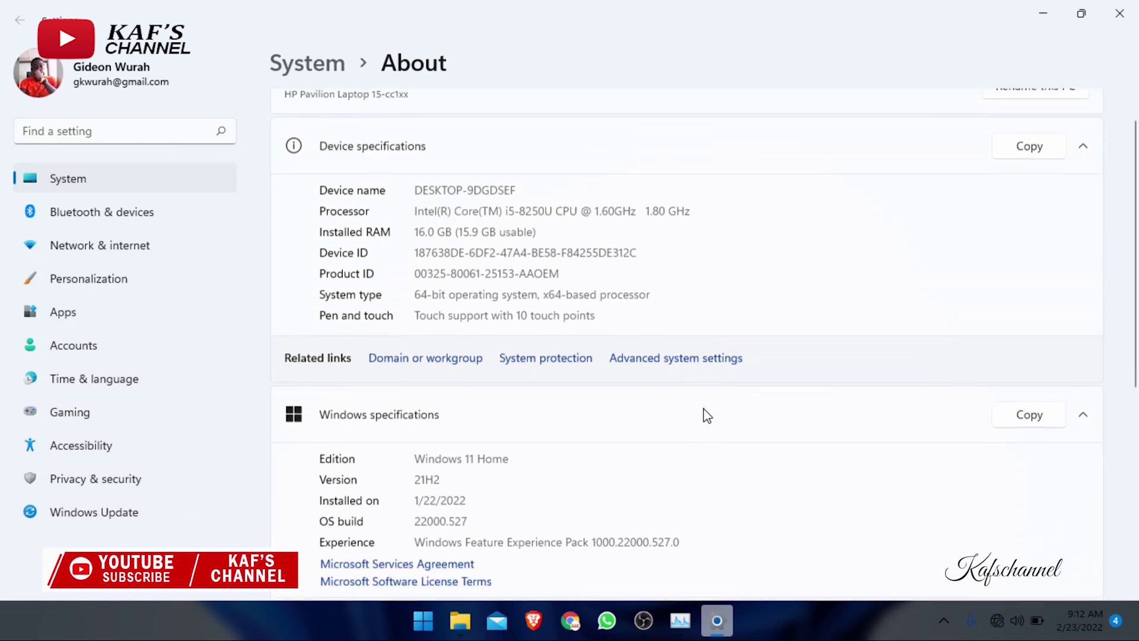
{"action": "scroll", "coordinate": [707, 415], "scroll_direction": "up", "scroll_amount": 1}
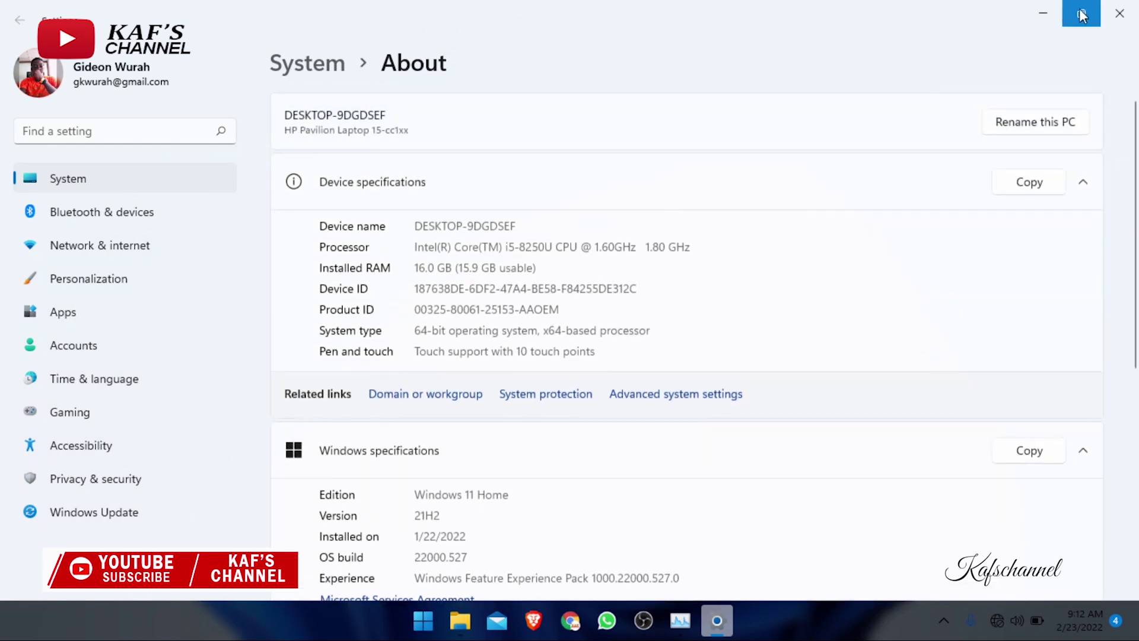
{"action": "left_click", "coordinate": [1043, 13]}
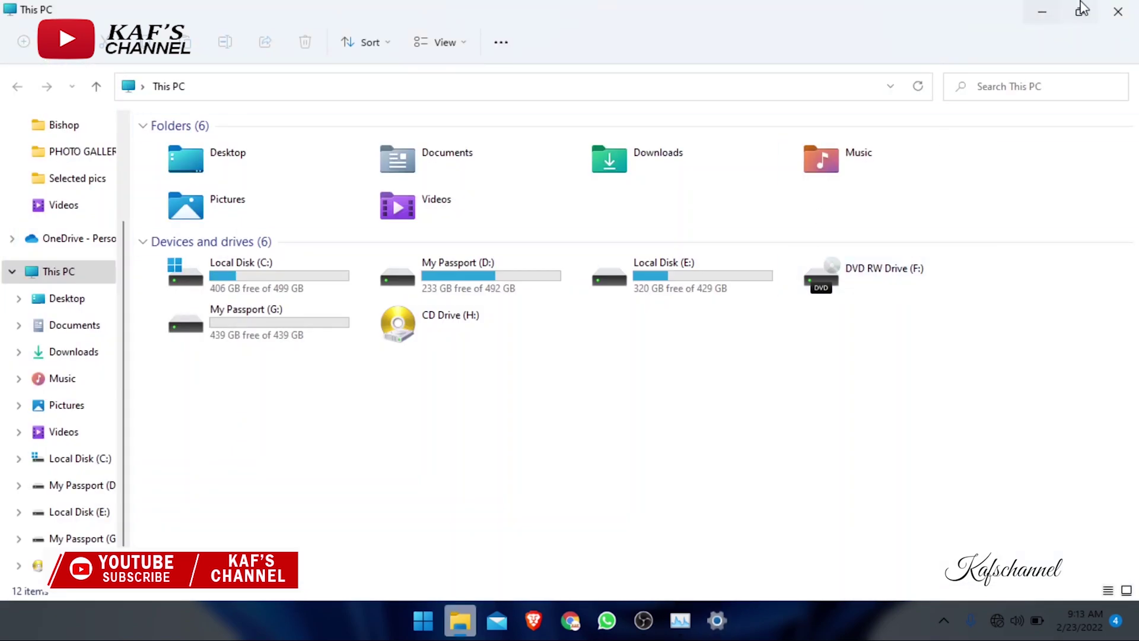
{"action": "left_click", "coordinate": [1042, 11]}
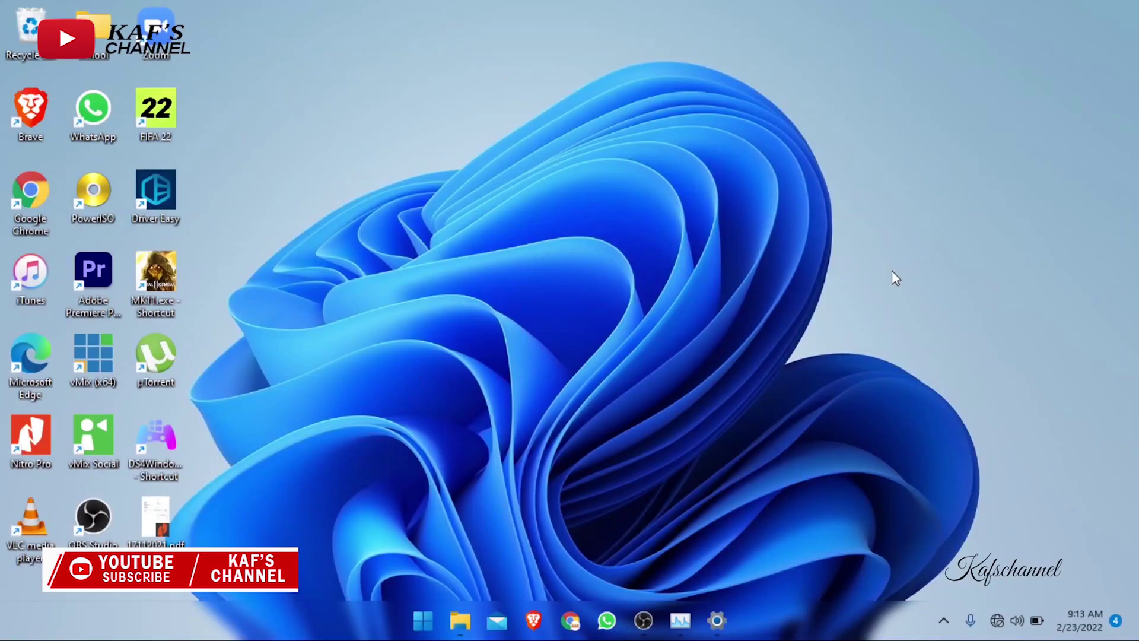